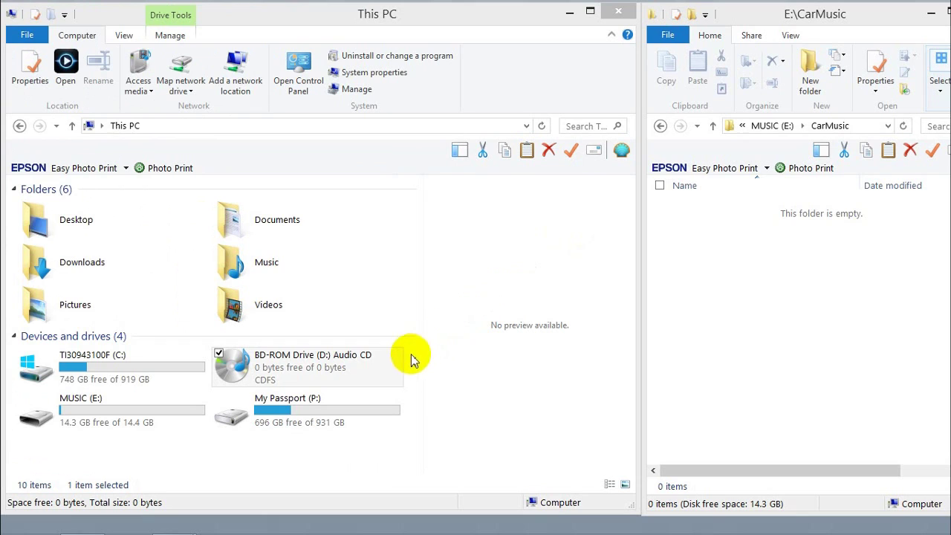
- Open the Audio CD in BD-ROM Drive (D:) from This PC so it plays in PowerDVD
click(398, 366)
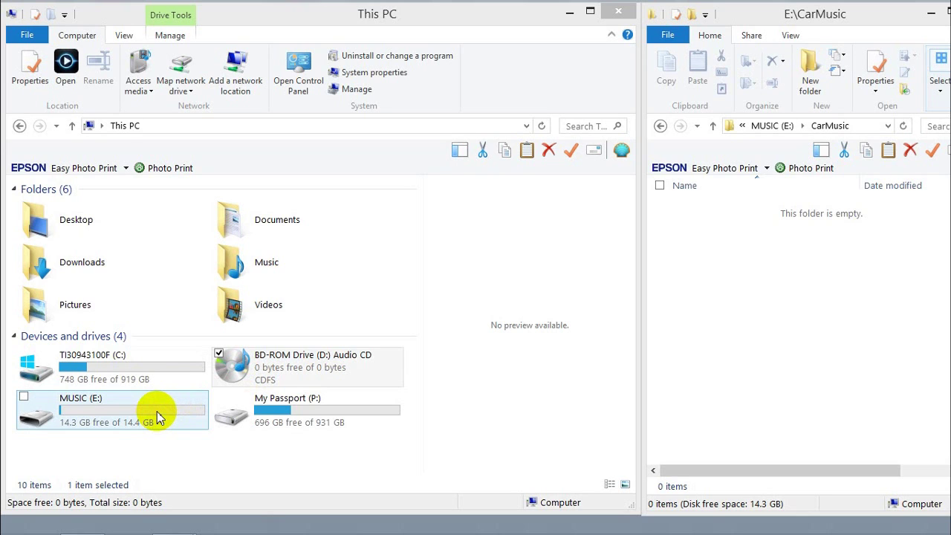
double_click(241, 368)
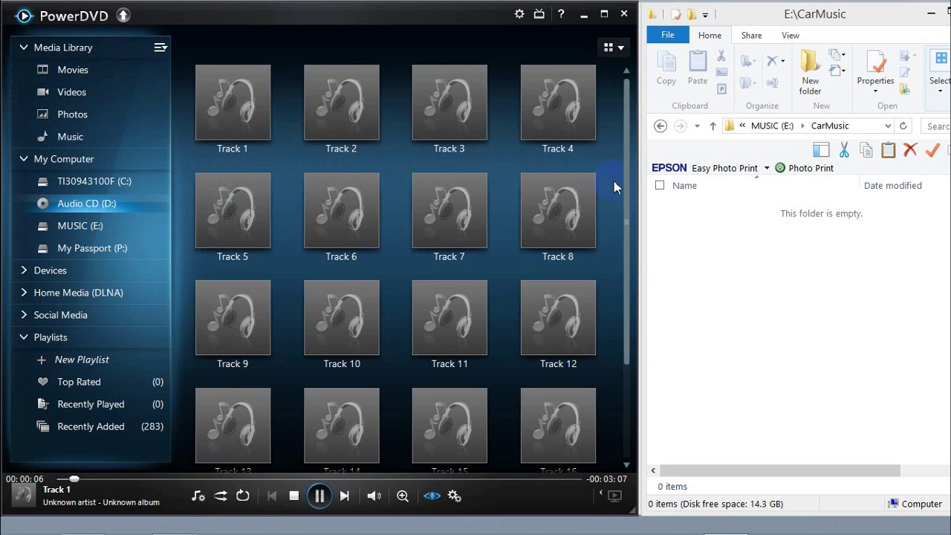
- Drag Track 10 from PowerDVD's track grid onto the empty CarMusic folder on MUSIC (E:)
drag(628, 191, 652, 319)
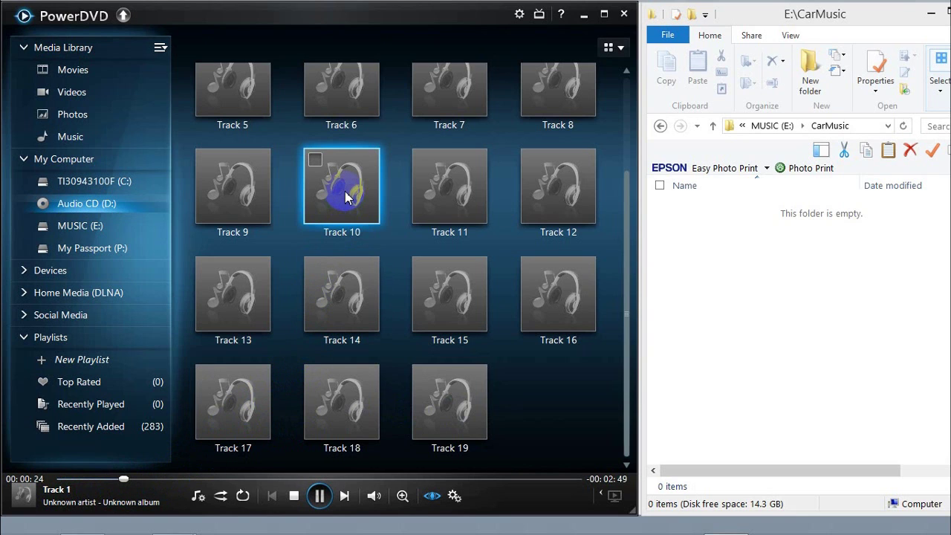
drag(345, 191, 754, 296)
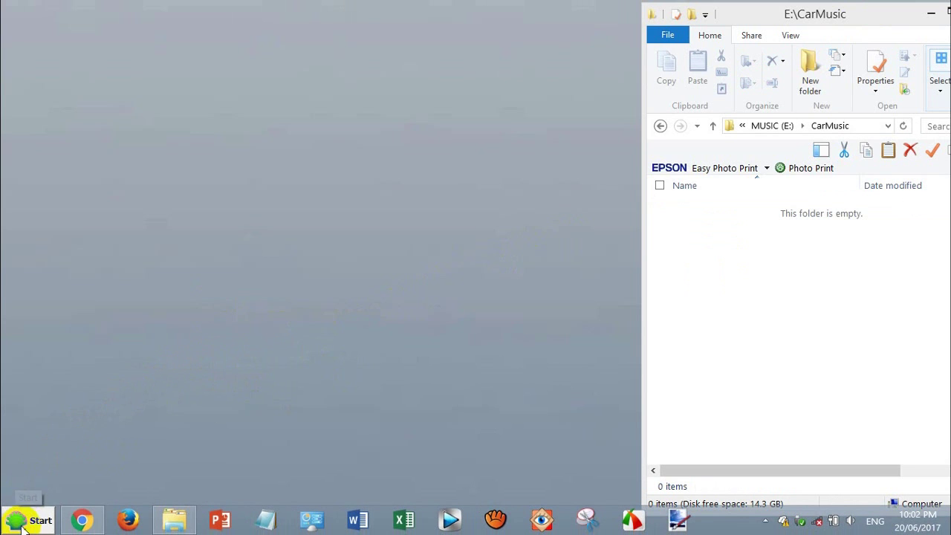
- Launch Windows Media Player from the Start menu to list the CD's 19 tracks
click(27, 524)
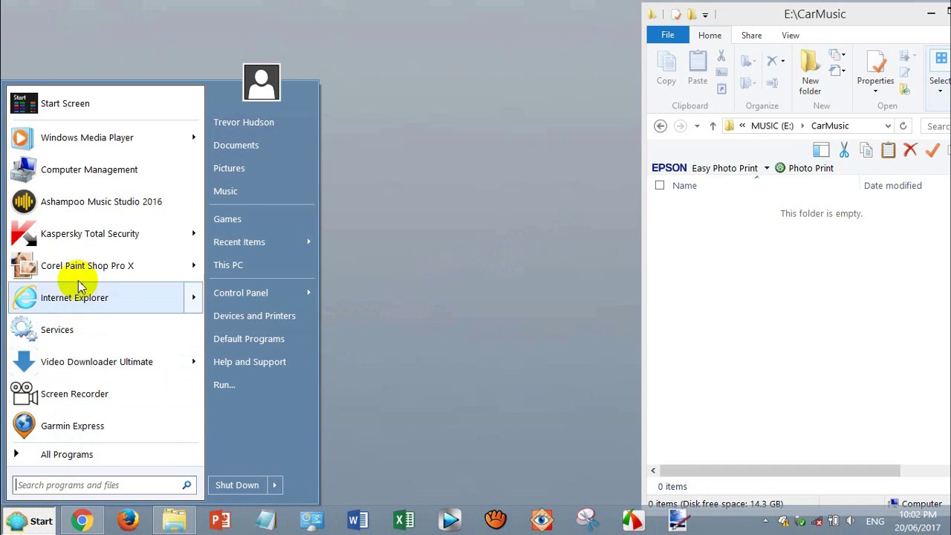
click(123, 142)
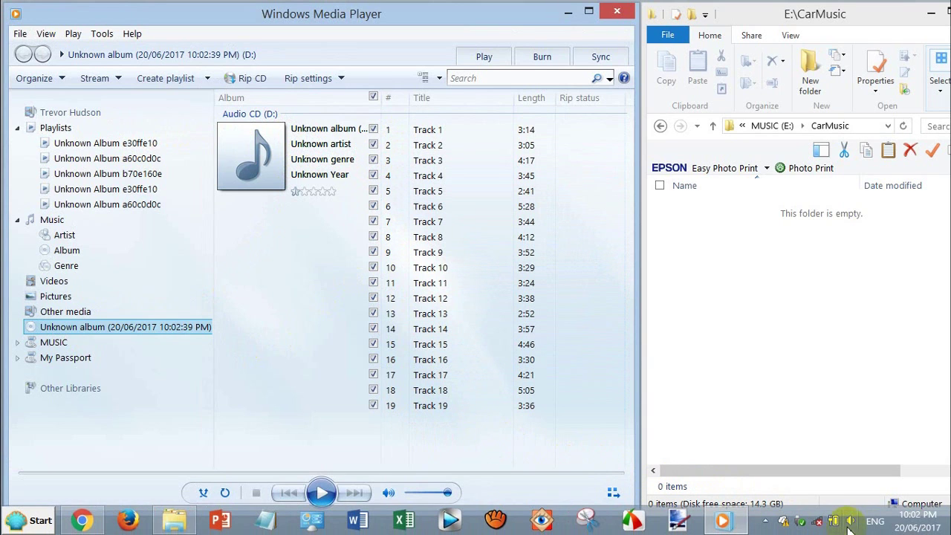
- Switch Wi-Fi on from the network tray panel so it connects to OPTUSACD52AE
click(819, 526)
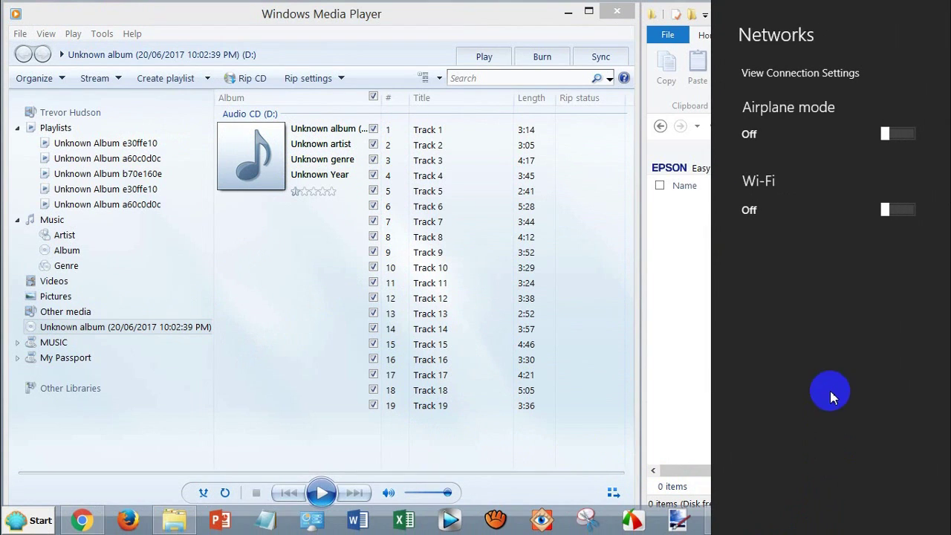
click(901, 211)
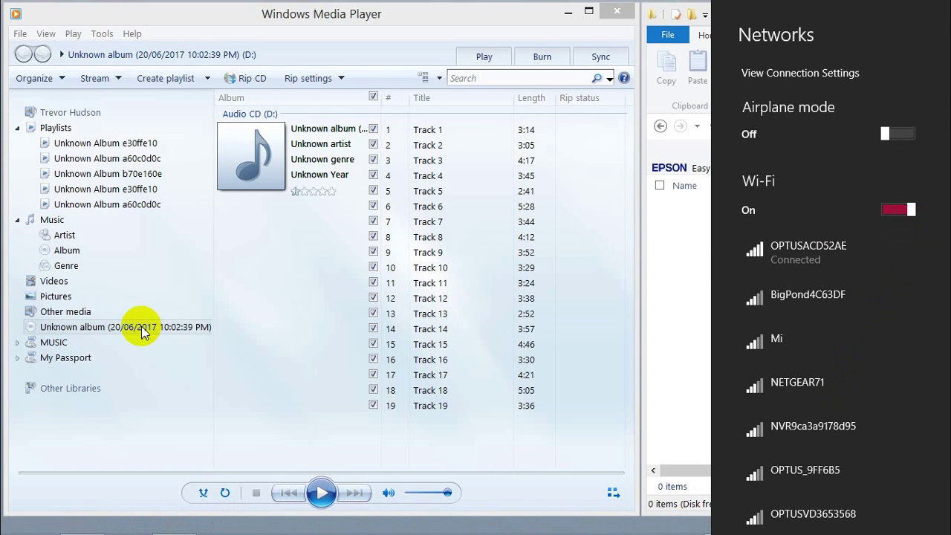
click(87, 328)
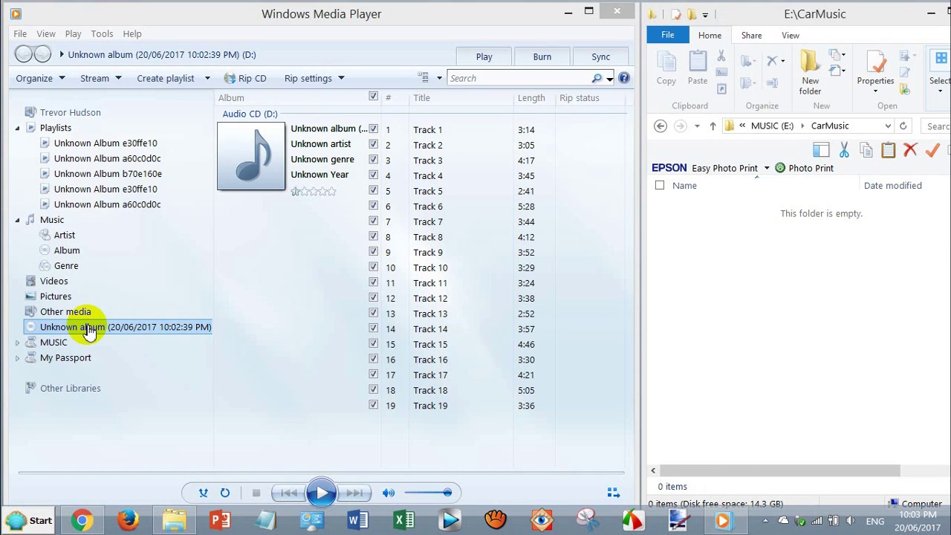
- Update the Unknown album's info so it becomes Sonido De Los Andes - Escenciales Disc 1, then select it
right_click(88, 331)
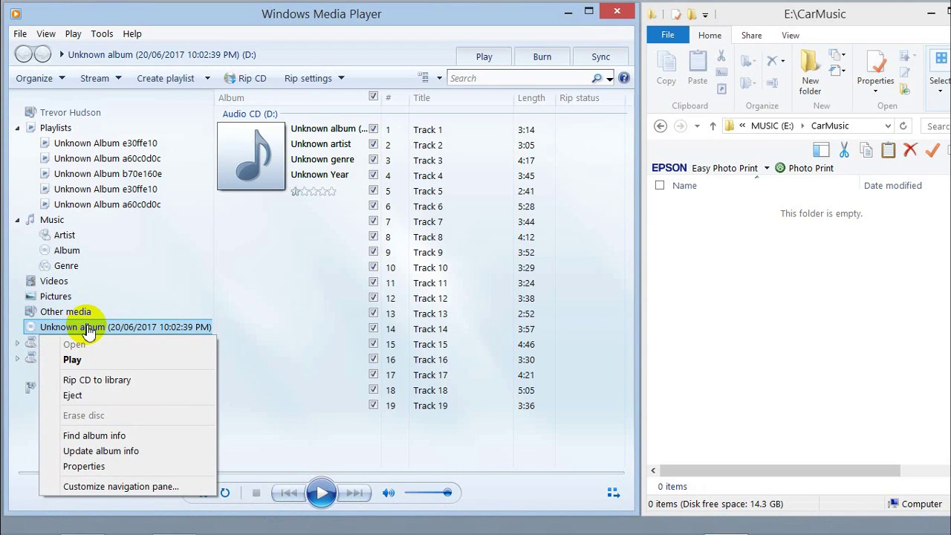
click(92, 451)
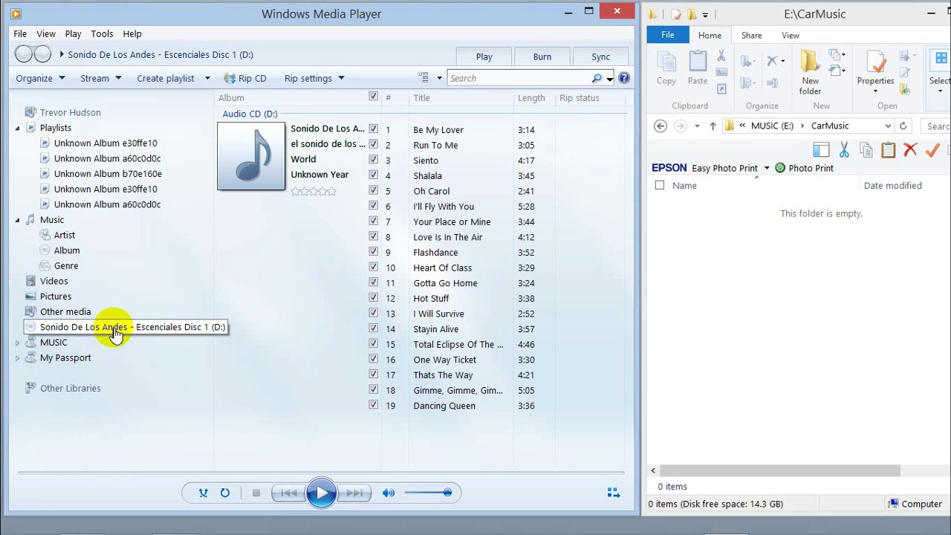
click(215, 331)
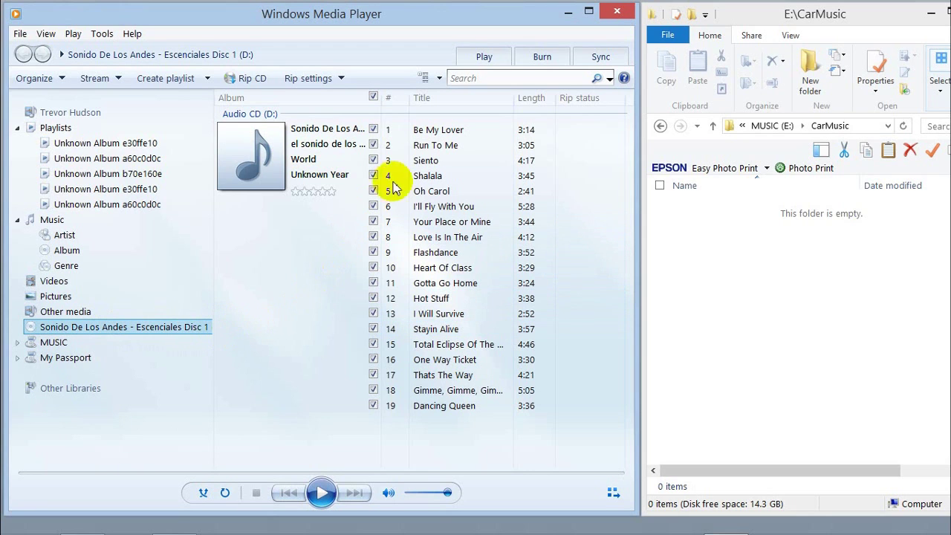
- Set the Rip settings format to MP3
click(415, 132)
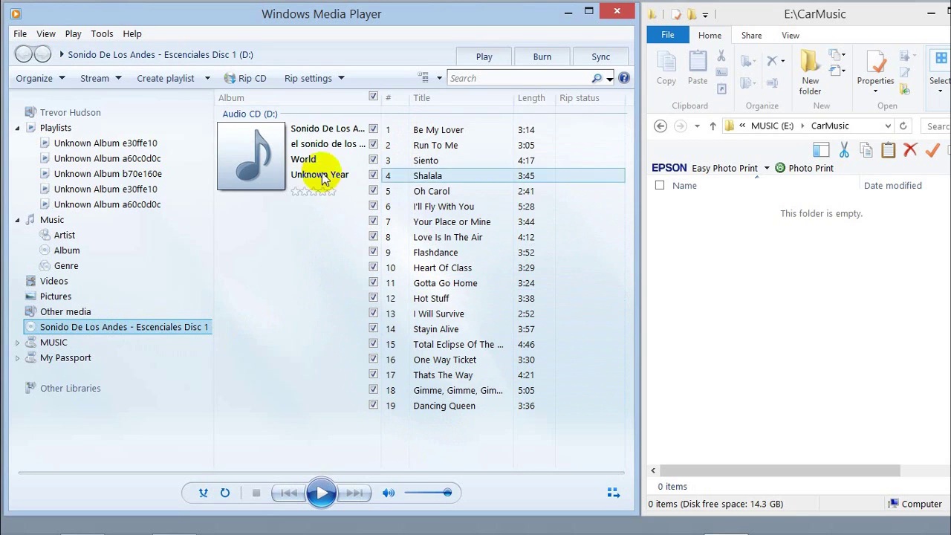
click(342, 80)
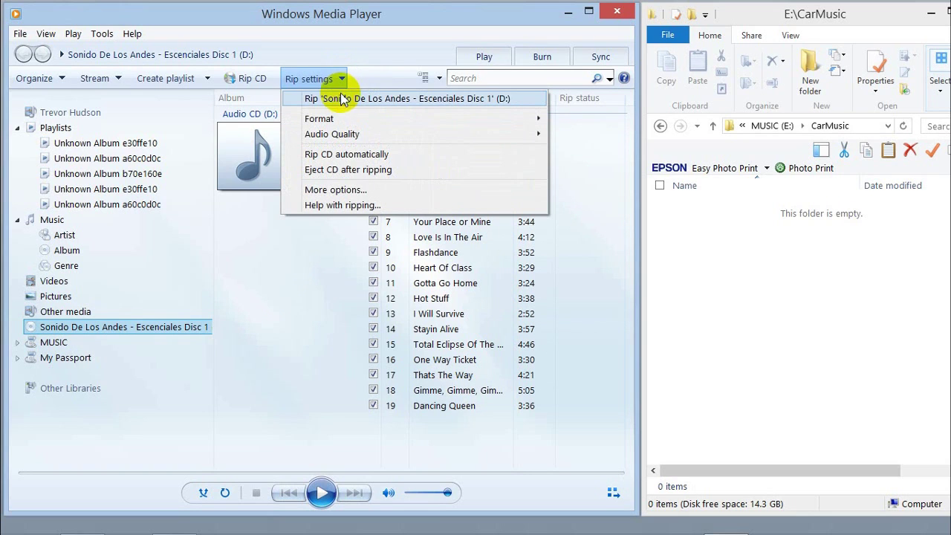
mouse_move(343, 120)
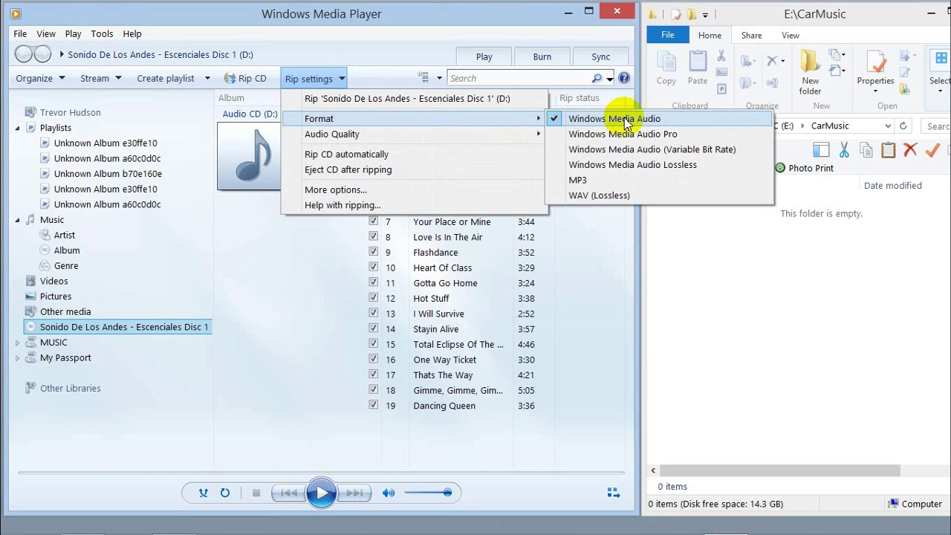
click(615, 181)
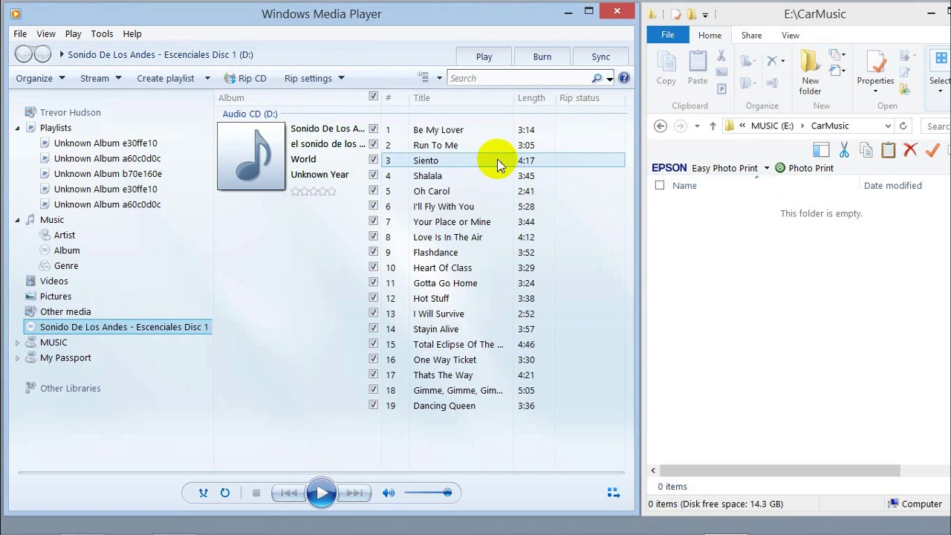
- Choose the MP3 audio quality bit rate under Rip settings, then start ripping
click(344, 80)
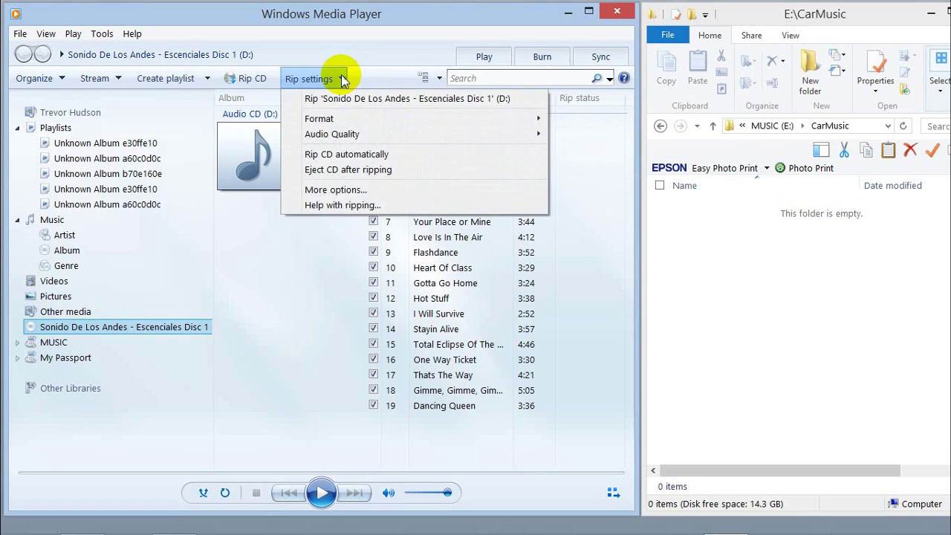
click(345, 80)
mouse_move(351, 136)
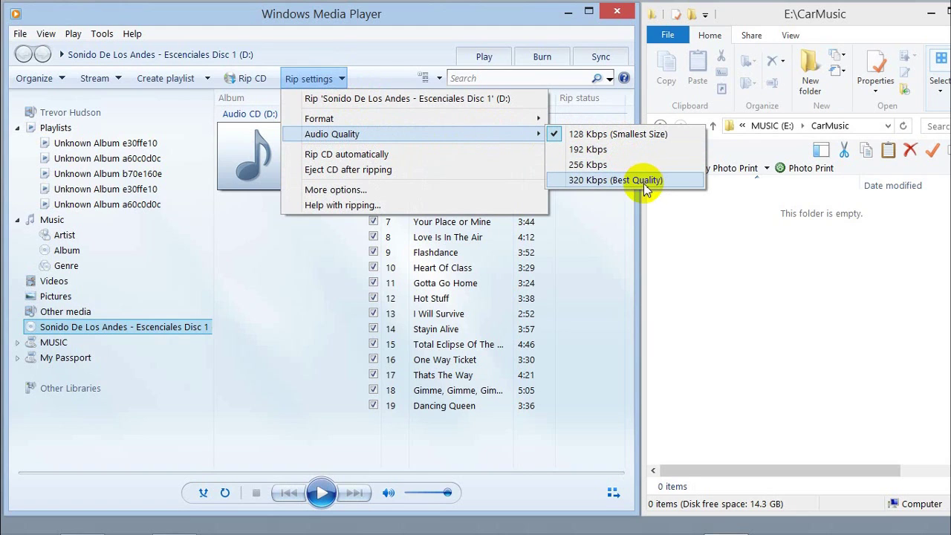
click(632, 164)
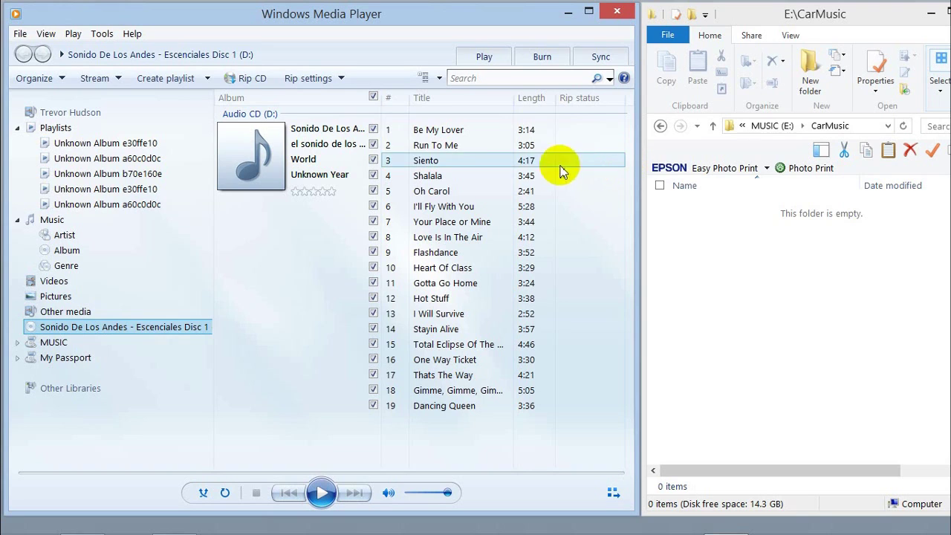
click(246, 81)
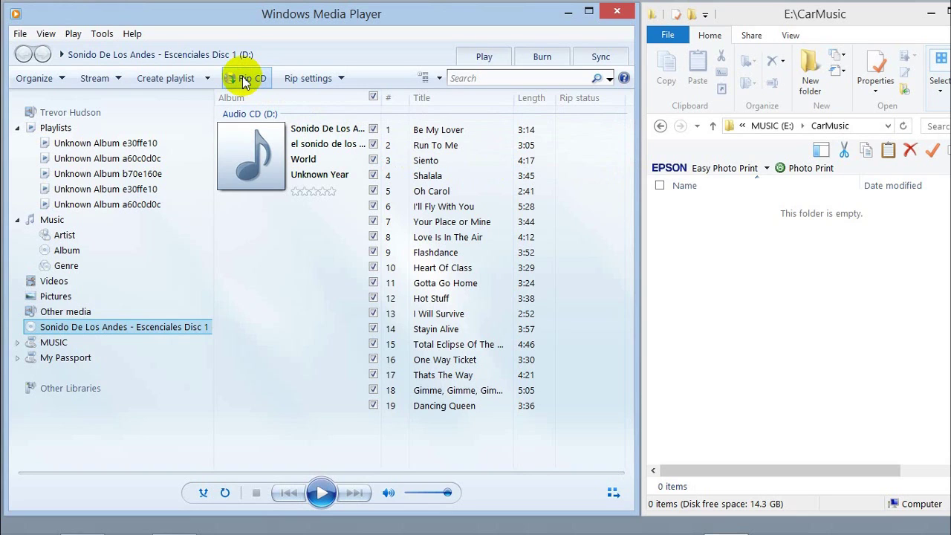
- Rip all 19 checked tracks of the CD to MP3 files in the music library
click(245, 80)
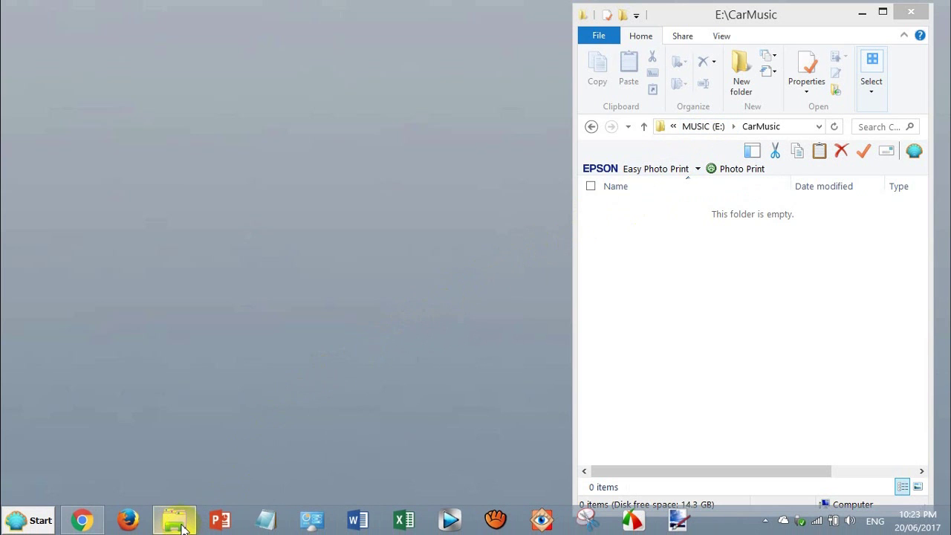
- Open a new File Explorer window at Music > el sonido de los andes > Sonido De Los Andes - Esenciales Disc 1
right_click(184, 527)
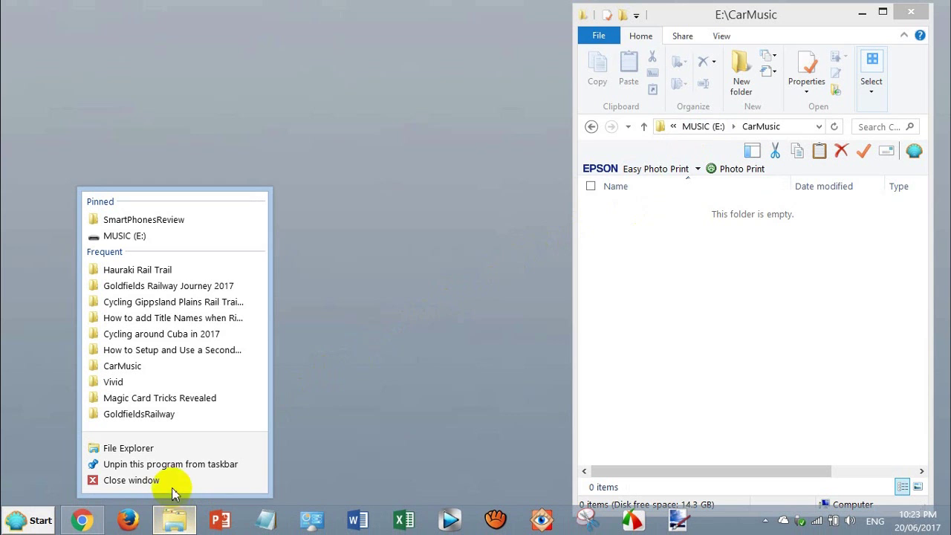
click(163, 447)
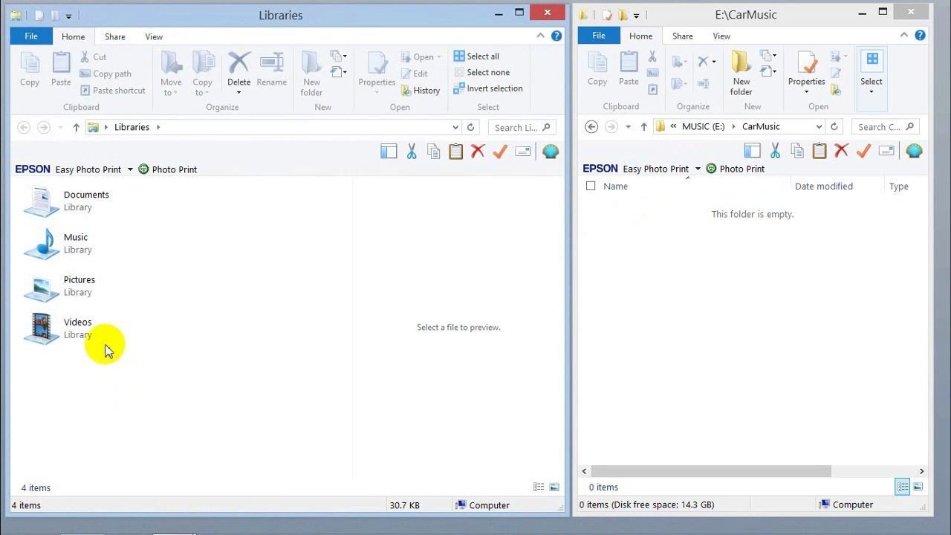
double_click(49, 250)
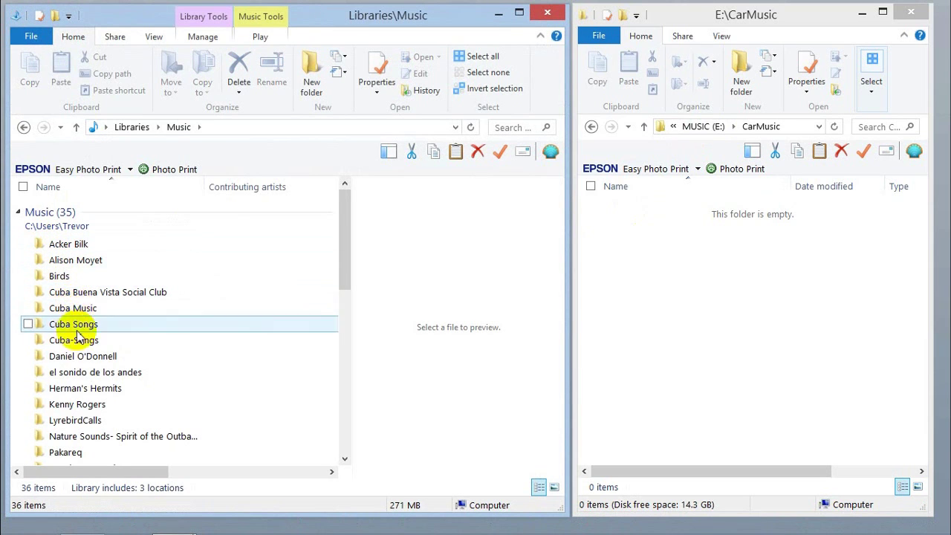
double_click(35, 374)
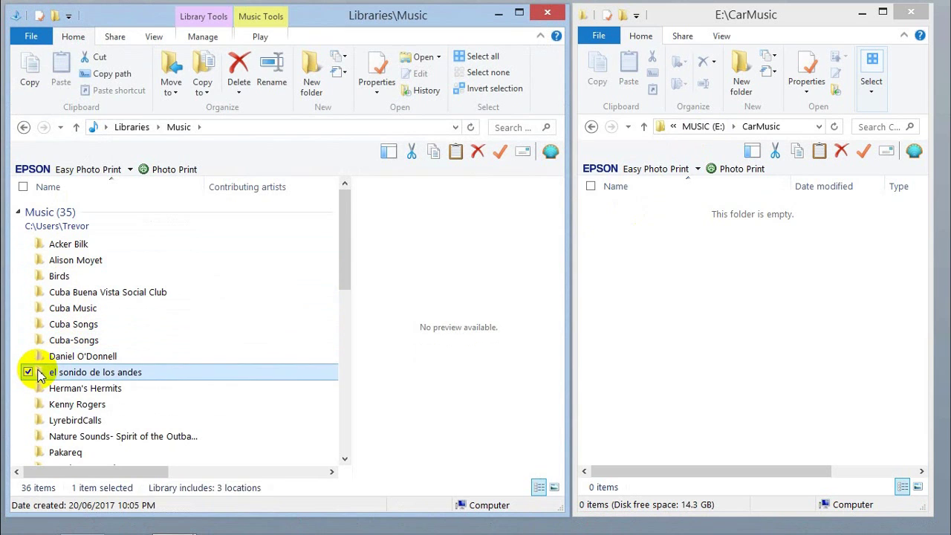
double_click(39, 211)
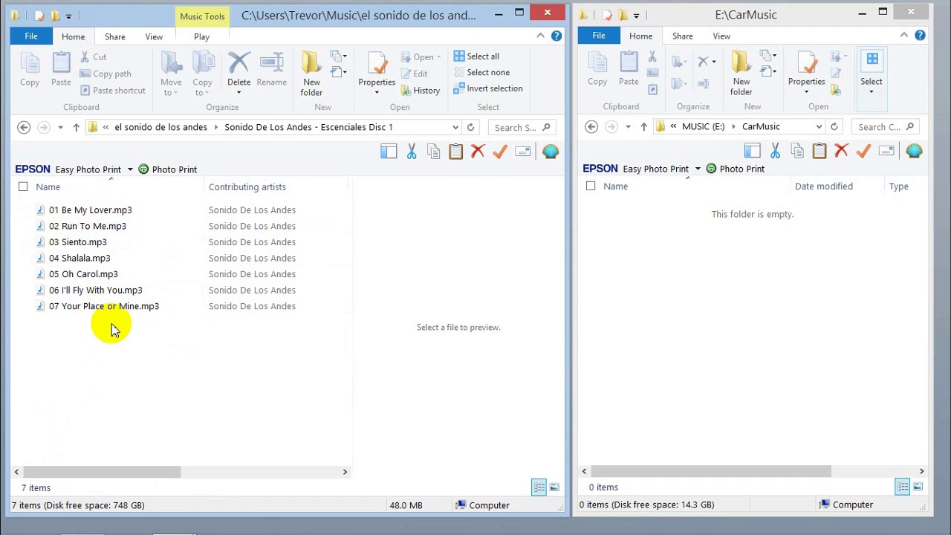
- Copy the seven ripped MP3s into CarMusic on MUSIC (E:) and sort them by name, 01 to 07
click(67, 214)
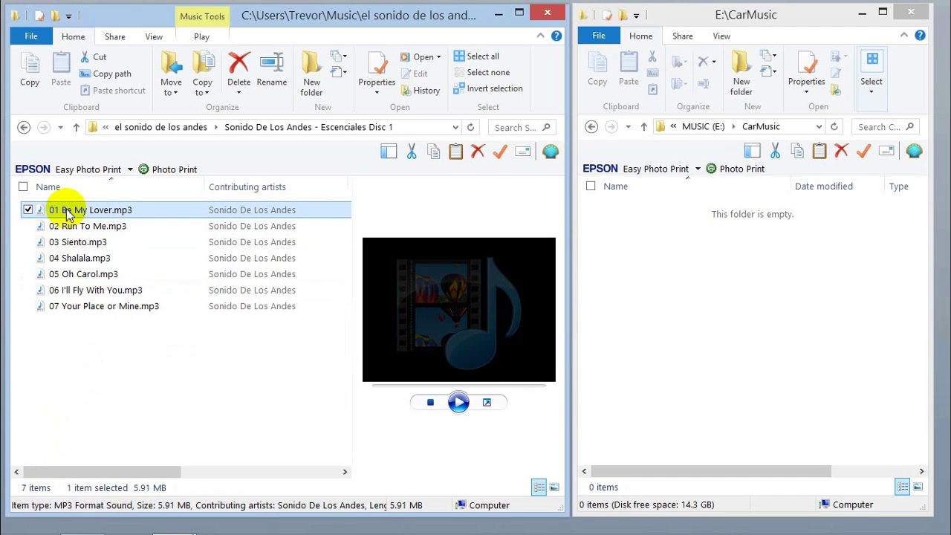
shift+click(83, 309)
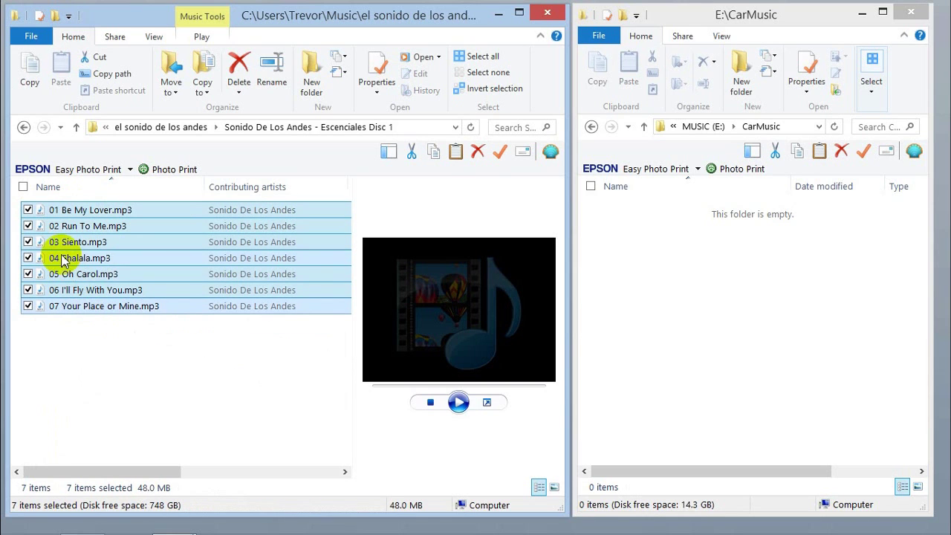
drag(66, 253, 667, 301)
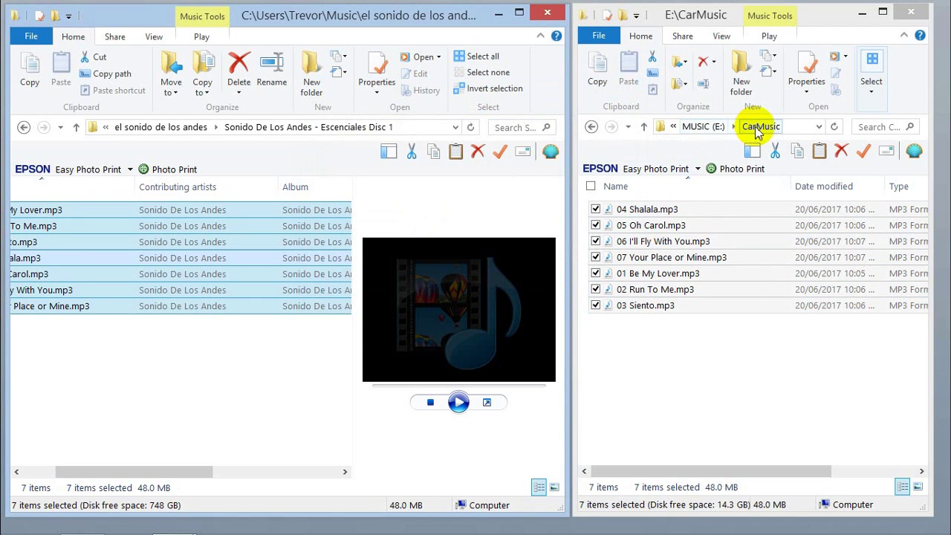
click(637, 189)
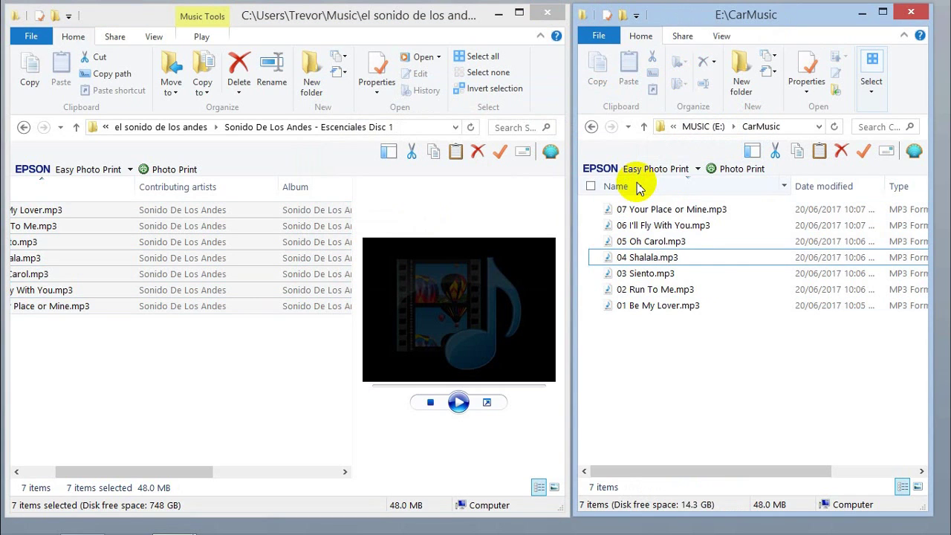
click(638, 189)
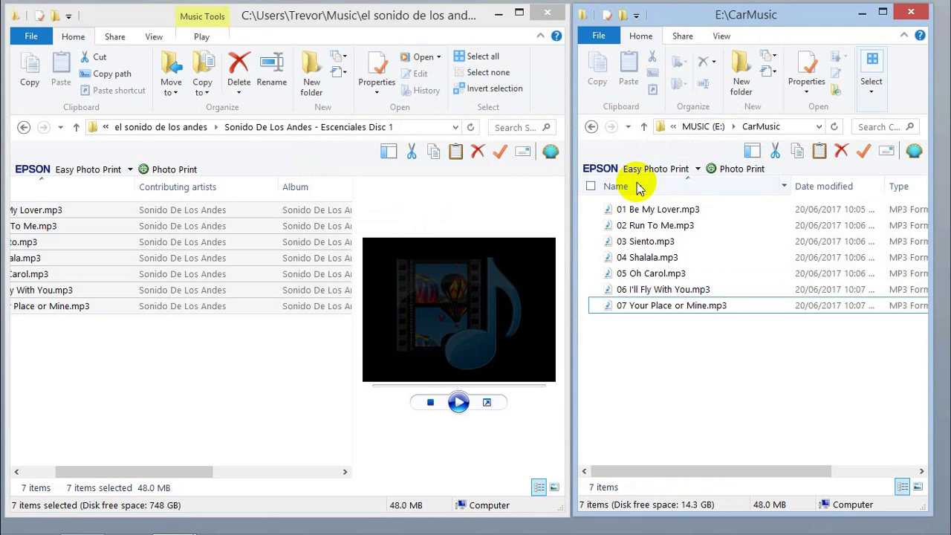